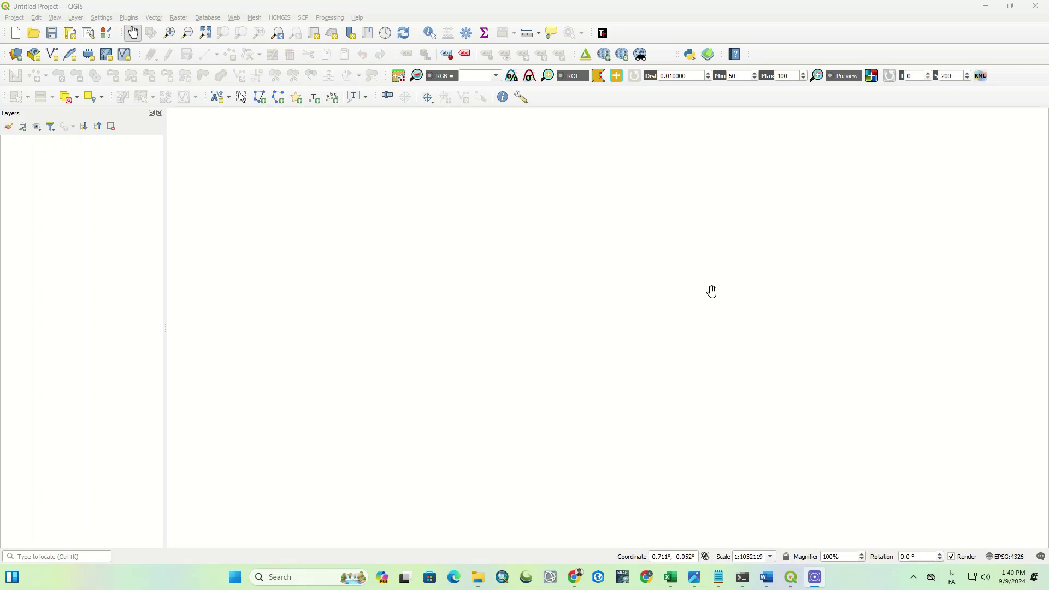
# Step: Open Settings > Options and browse the CRS, Data Sources and System pages before returning to General
pyautogui.moveTo(712, 292); pyautogui.dragTo(499, 308)
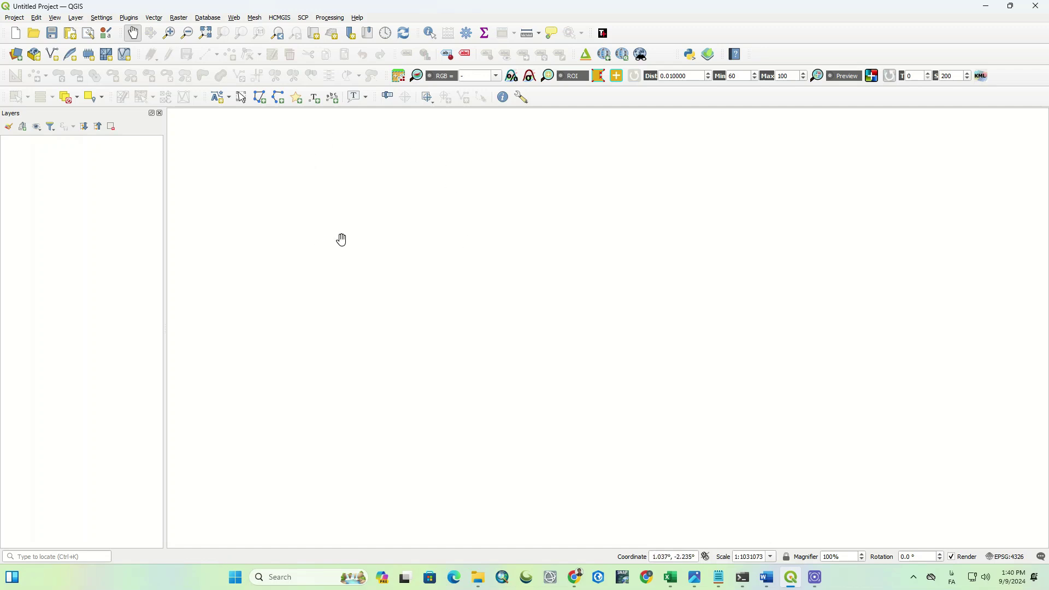
pyautogui.click(98, 19)
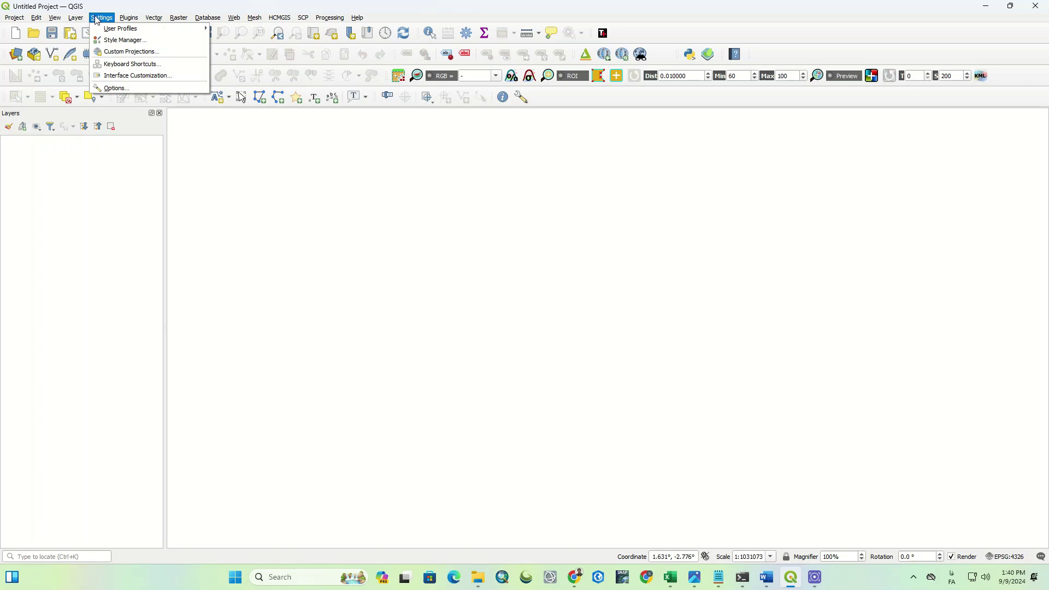
pyautogui.click(120, 88)
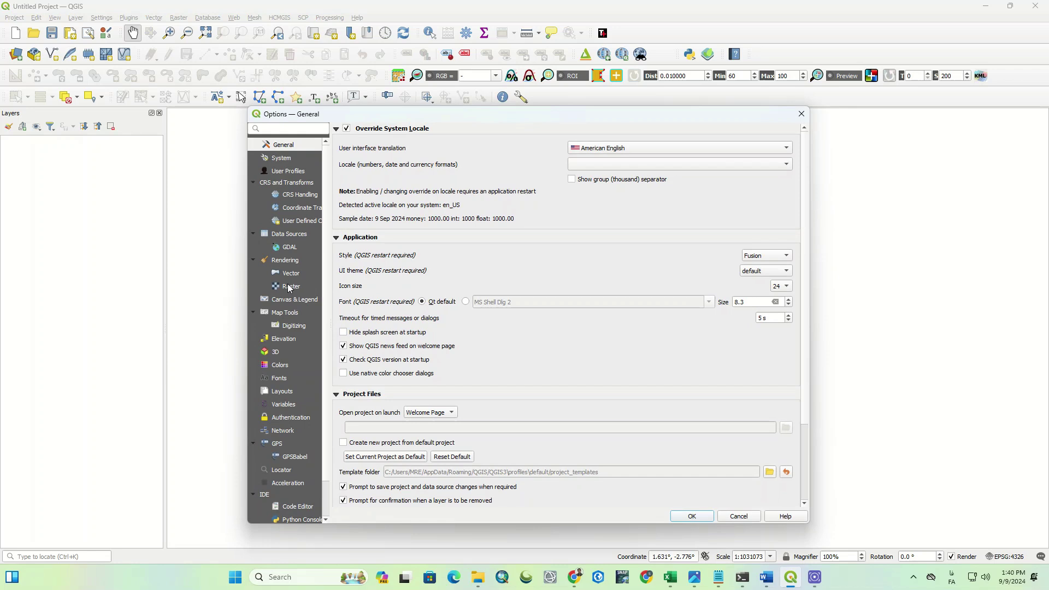
pyautogui.click(288, 221)
pyautogui.click(290, 234)
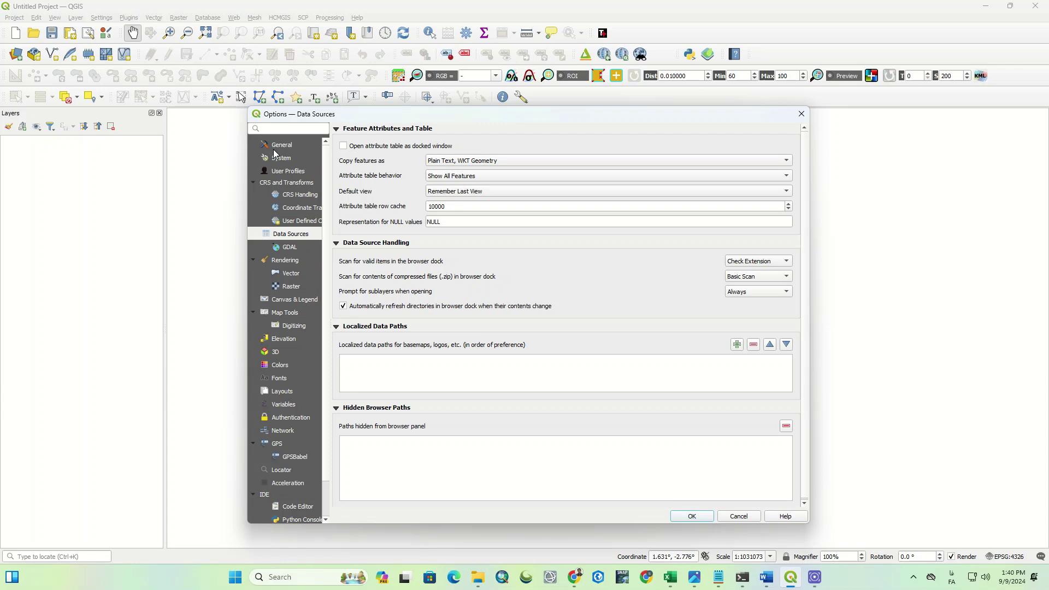
pyautogui.click(273, 153)
pyautogui.click(274, 147)
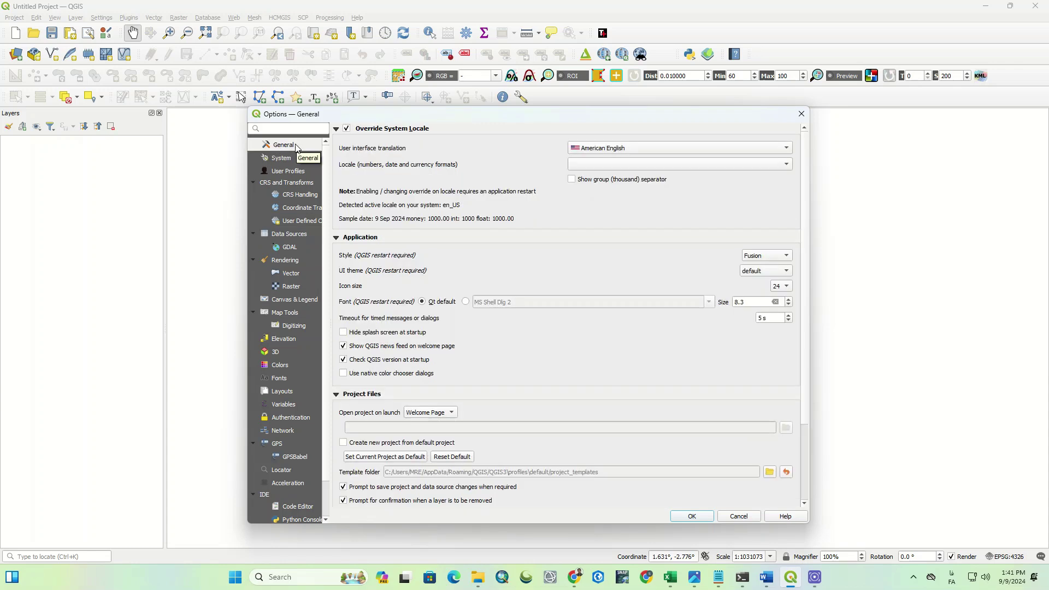
# Step: Leave Override System Locale checked and its section expanded, showing American English
pyautogui.click(369, 131)
pyautogui.click(369, 131)
pyautogui.click(337, 130)
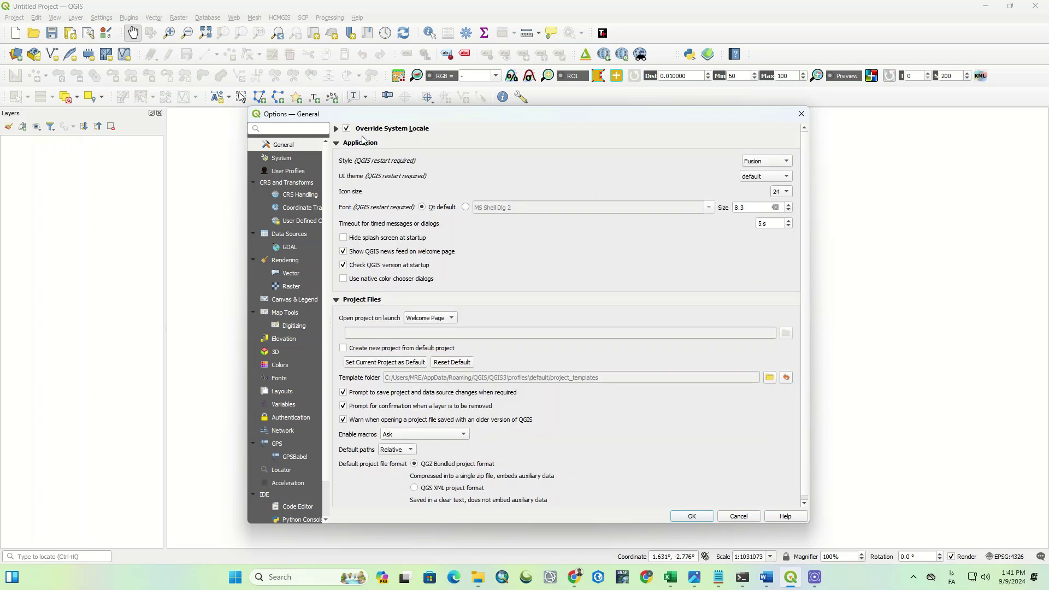
pyautogui.click(346, 129)
pyautogui.click(337, 130)
pyautogui.click(347, 129)
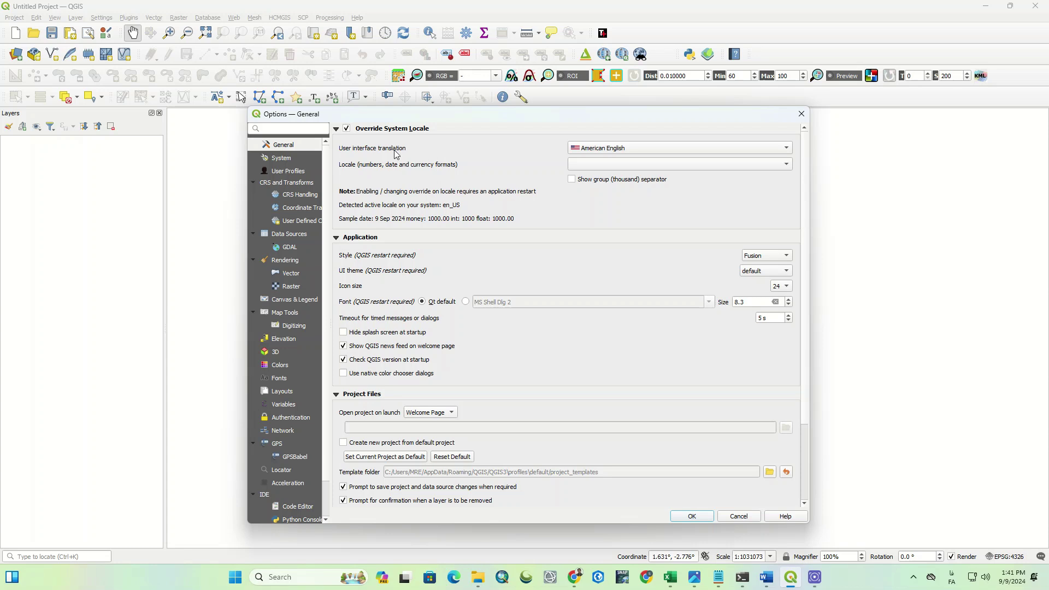
# Step: Browse the Locale and interface language lists without changing either setting
pyautogui.click(614, 164)
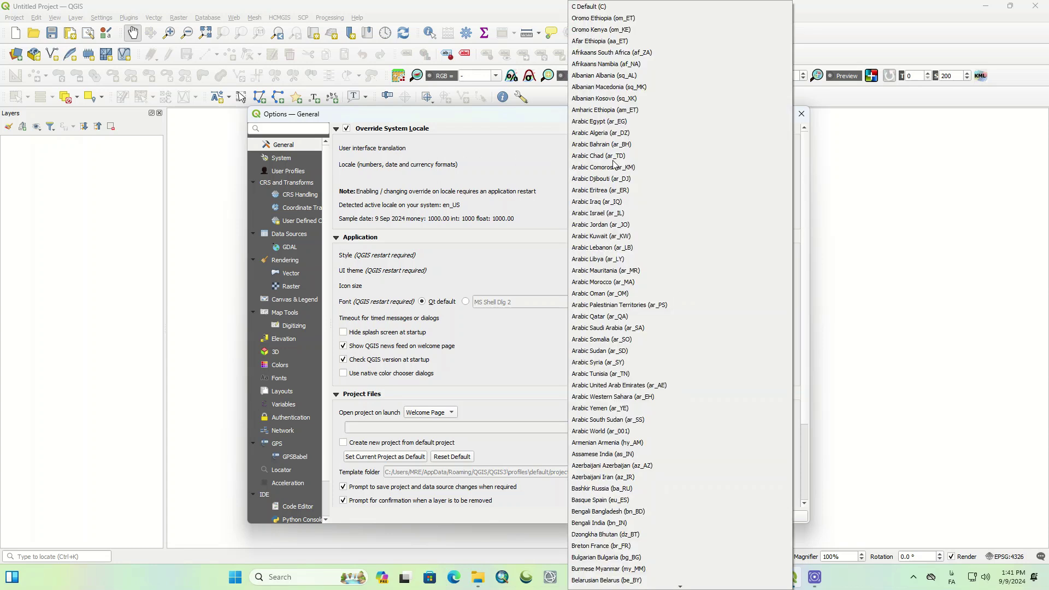
pyautogui.click(524, 155)
pyautogui.click(590, 149)
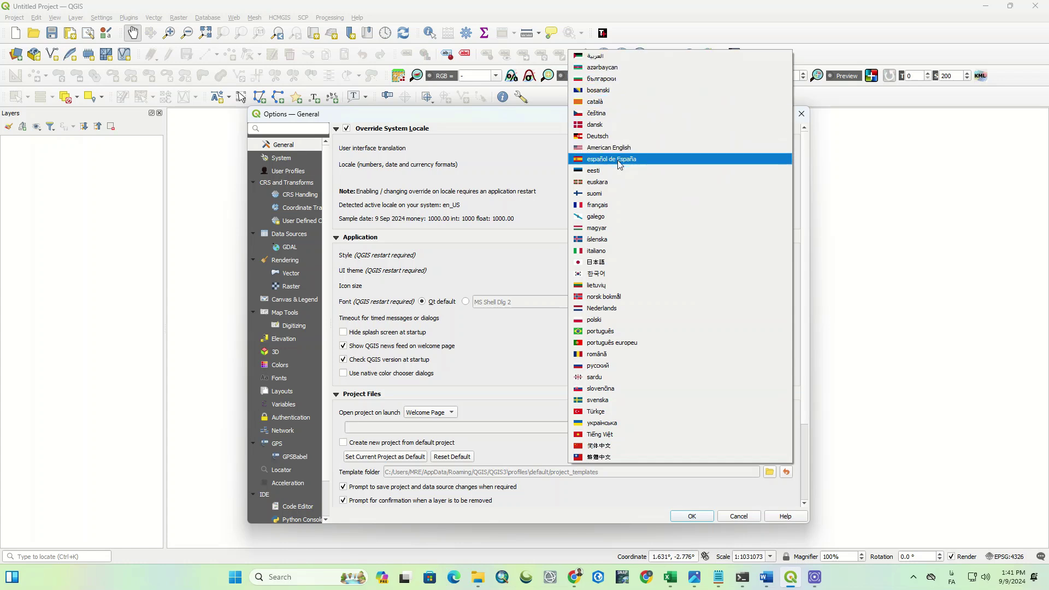
pyautogui.click(536, 167)
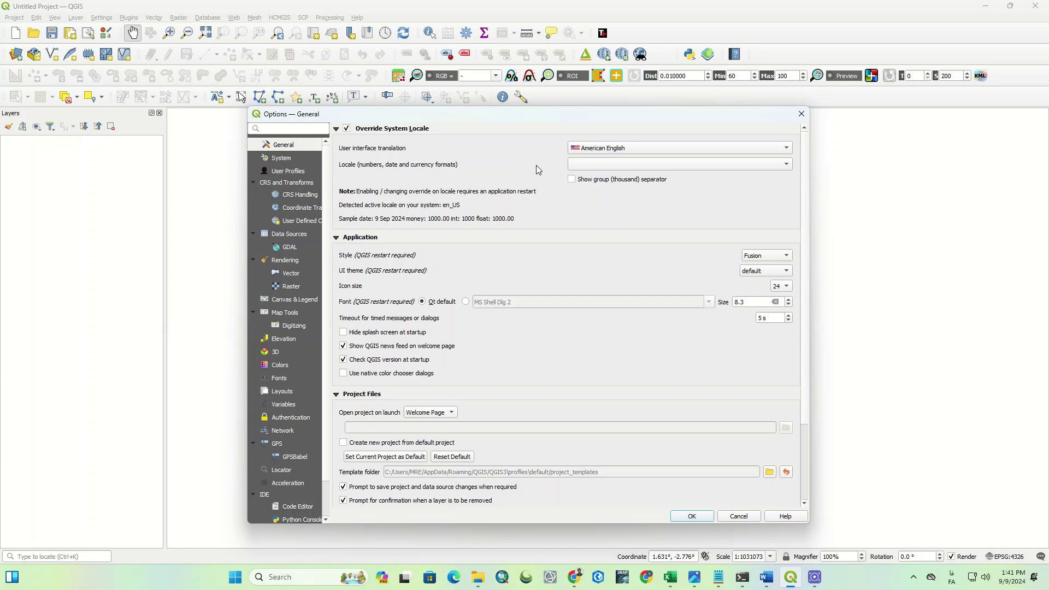
pyautogui.click(611, 163)
pyautogui.scroll(-10, 608, 185)
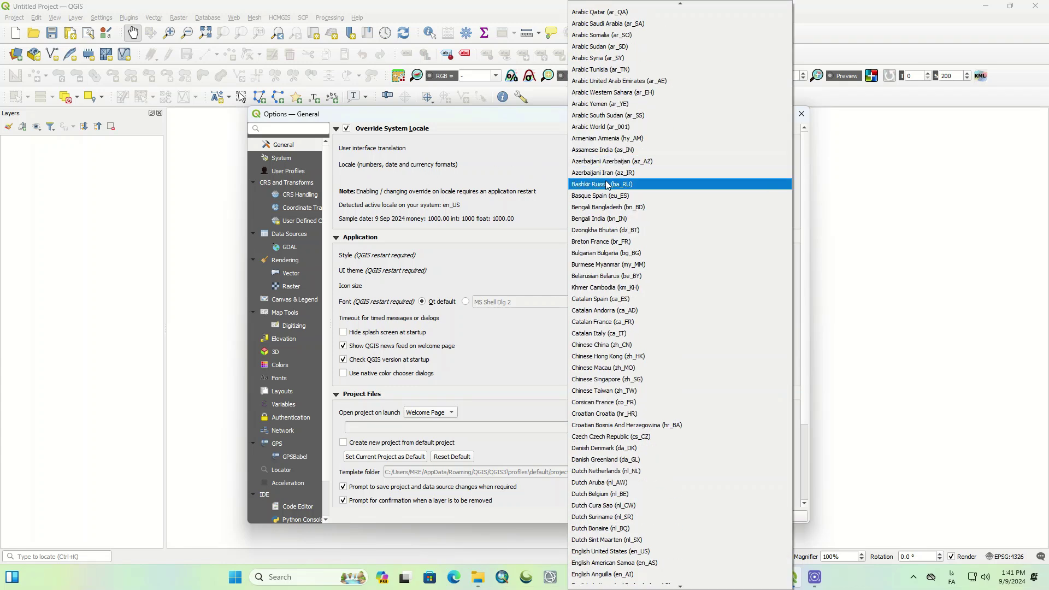
pyautogui.scroll(-20, 609, 185)
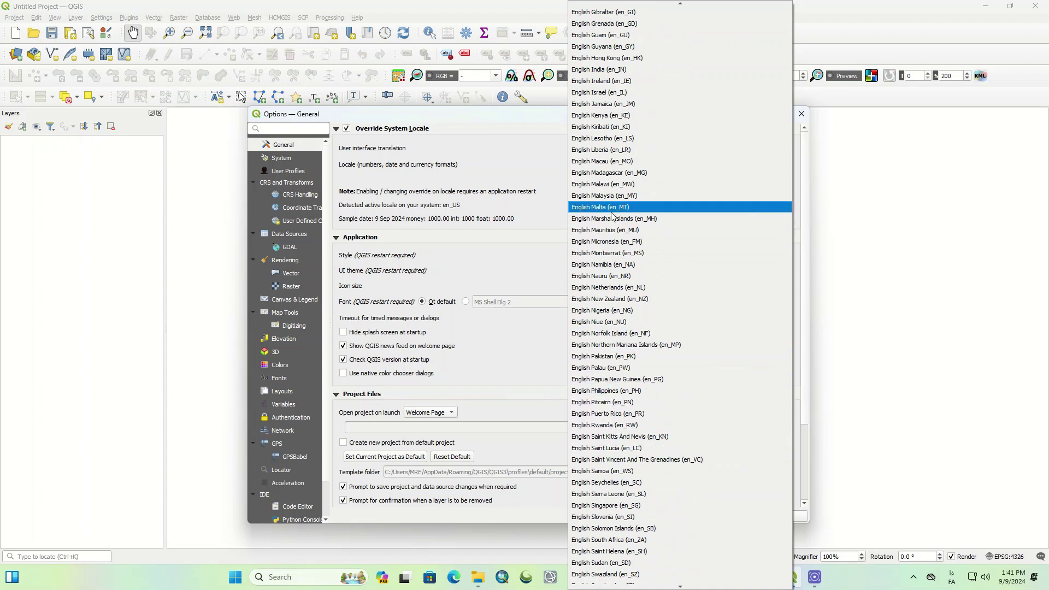
pyautogui.click(516, 187)
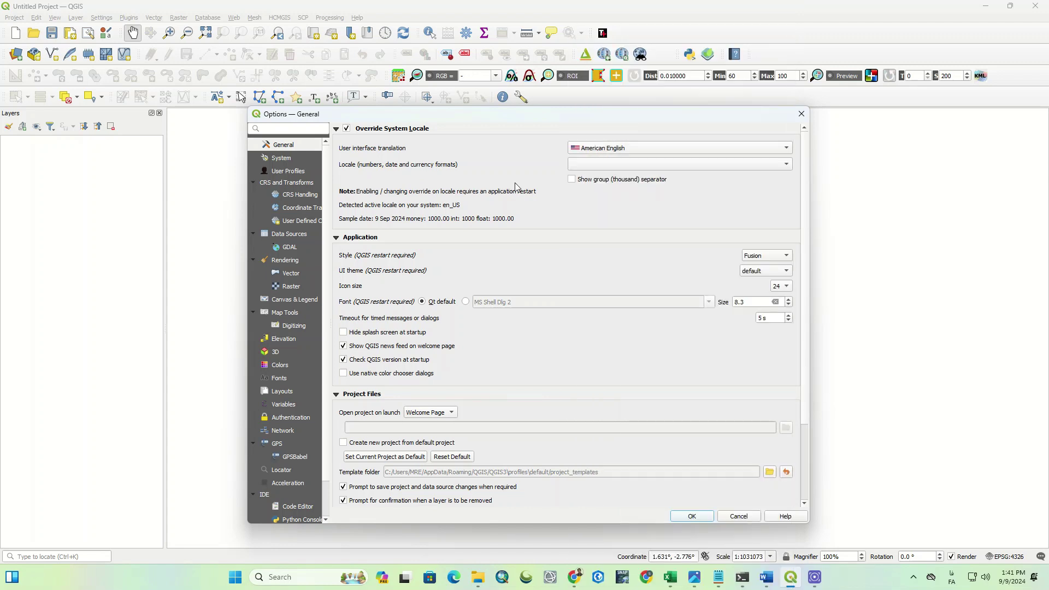
# Step: Turn thousand separators off so the sample reads 1000.00, and open the interface language list
pyautogui.click(572, 180)
pyautogui.click(572, 180)
pyautogui.click(573, 180)
pyautogui.click(572, 180)
pyautogui.click(588, 150)
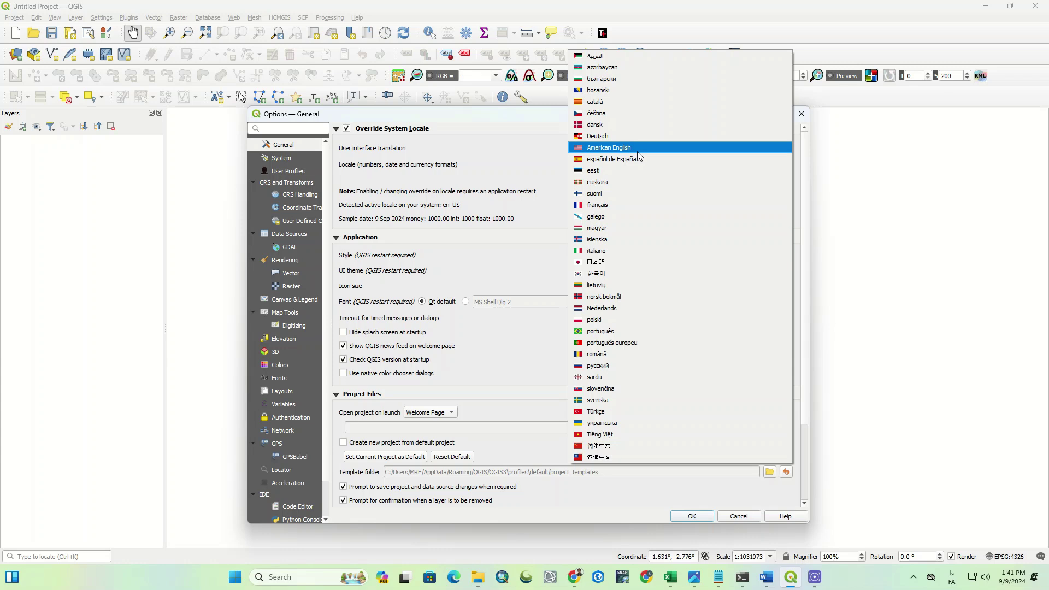
# Step: Choose العربية (Arabic) as the interface translation and confirm the Options with OK
pyautogui.click(615, 60)
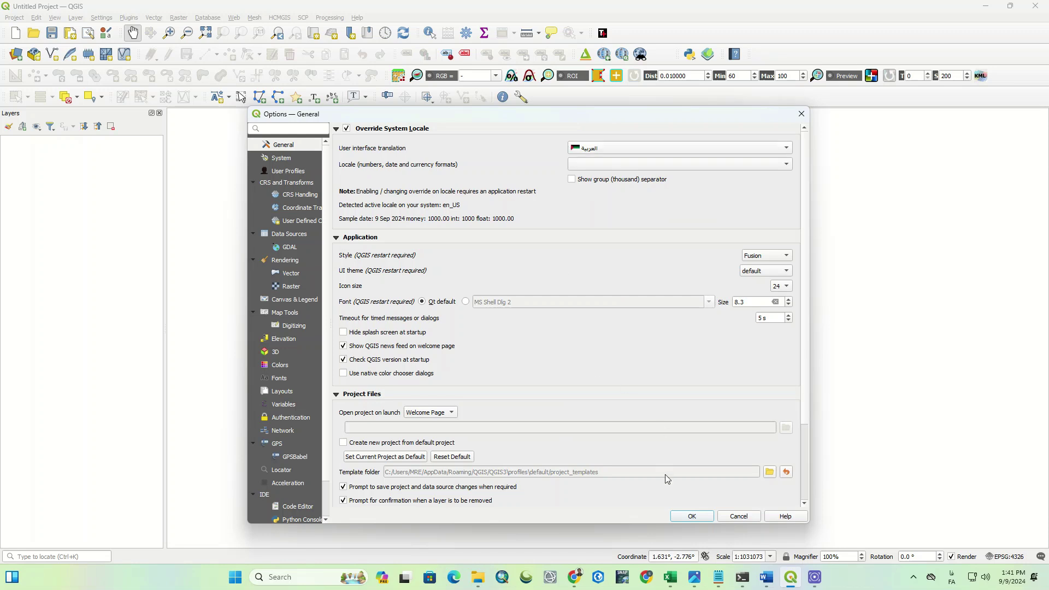
pyautogui.click(690, 517)
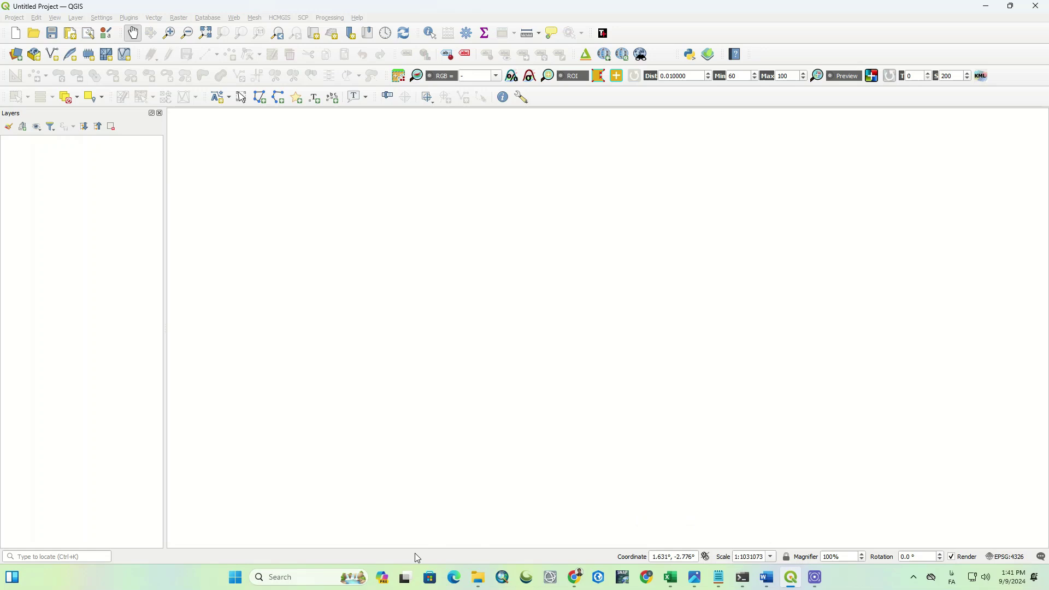
# Step: Relaunch QGIS in Arabic, start a new empty project and dismiss the plugin updates notice
pyautogui.click(298, 581)
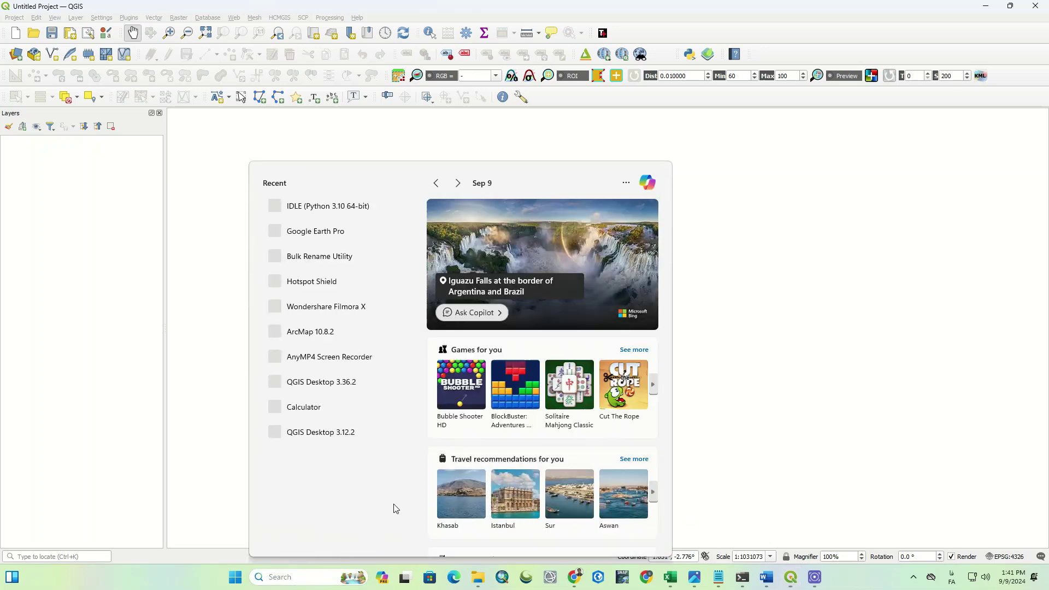
pyautogui.click(357, 379)
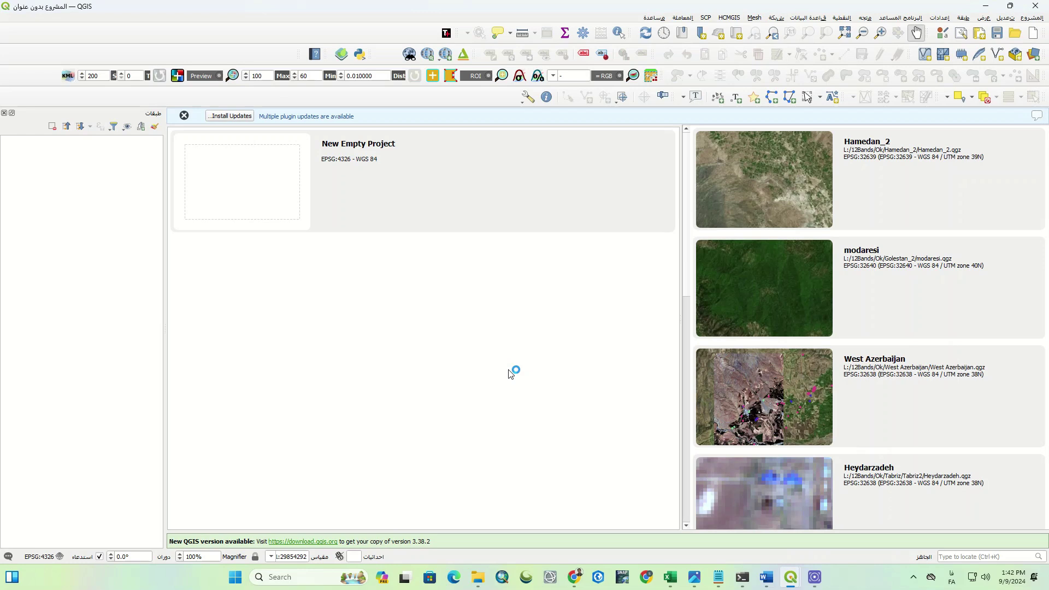
pyautogui.doubleClick(265, 191)
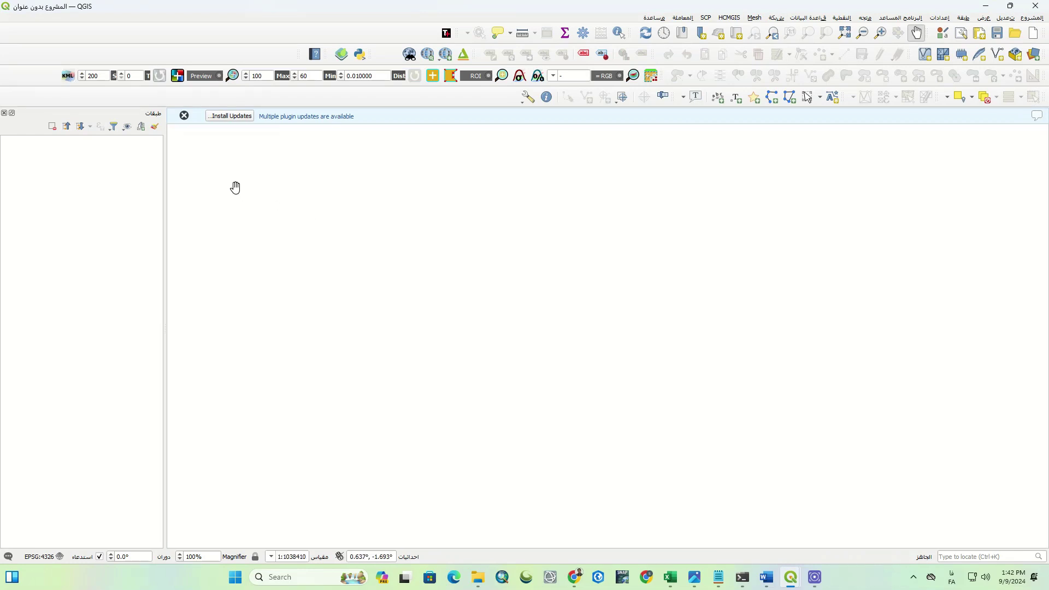
pyautogui.click(183, 115)
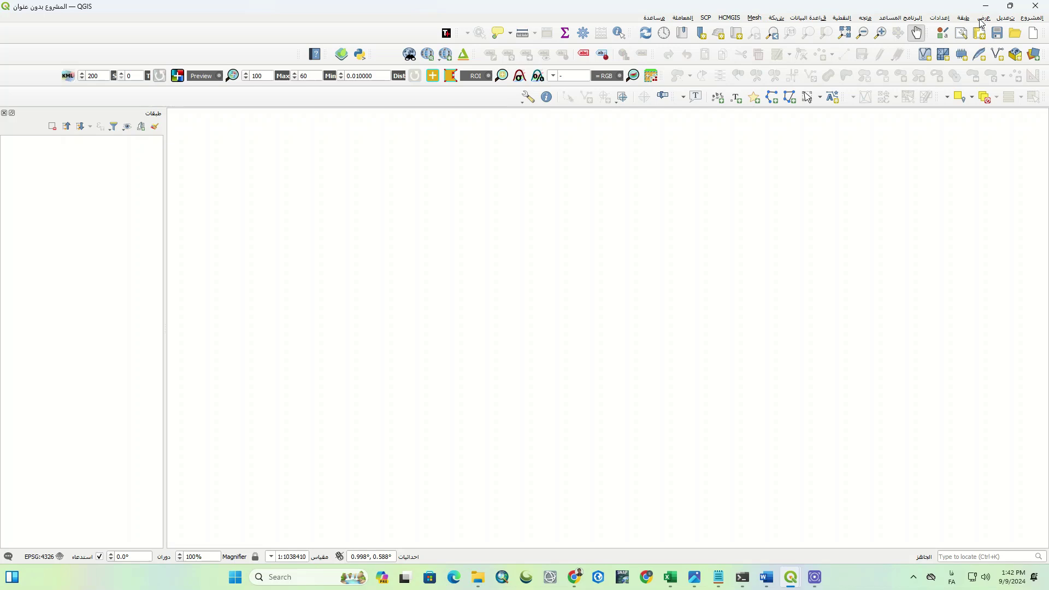
# Step: In the Options dialog, set the locale to Arabic Morocco (ar_MA), then to C Default (C)
pyautogui.click(943, 18)
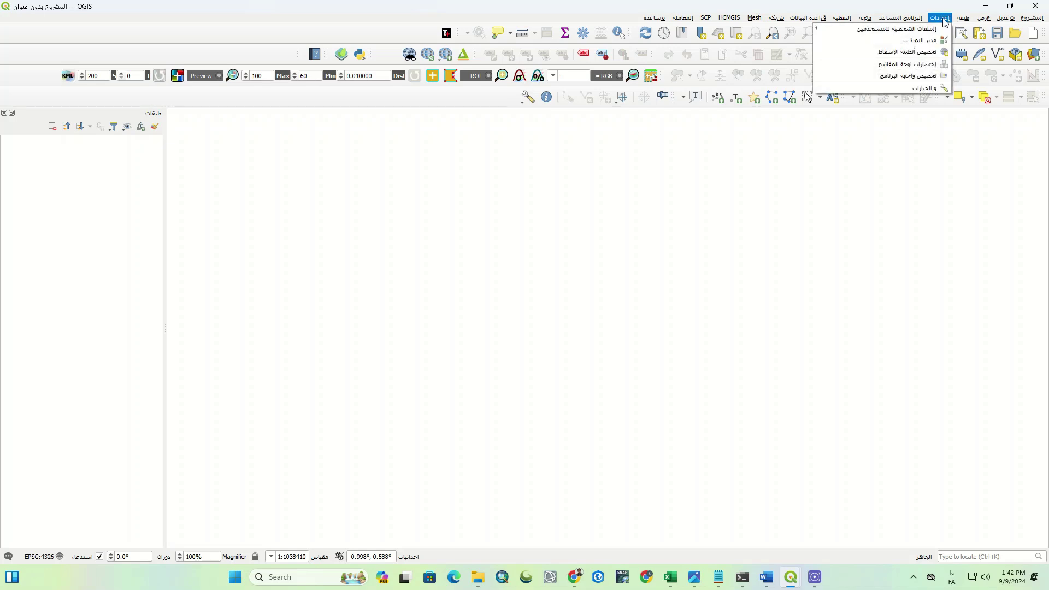
pyautogui.click(891, 88)
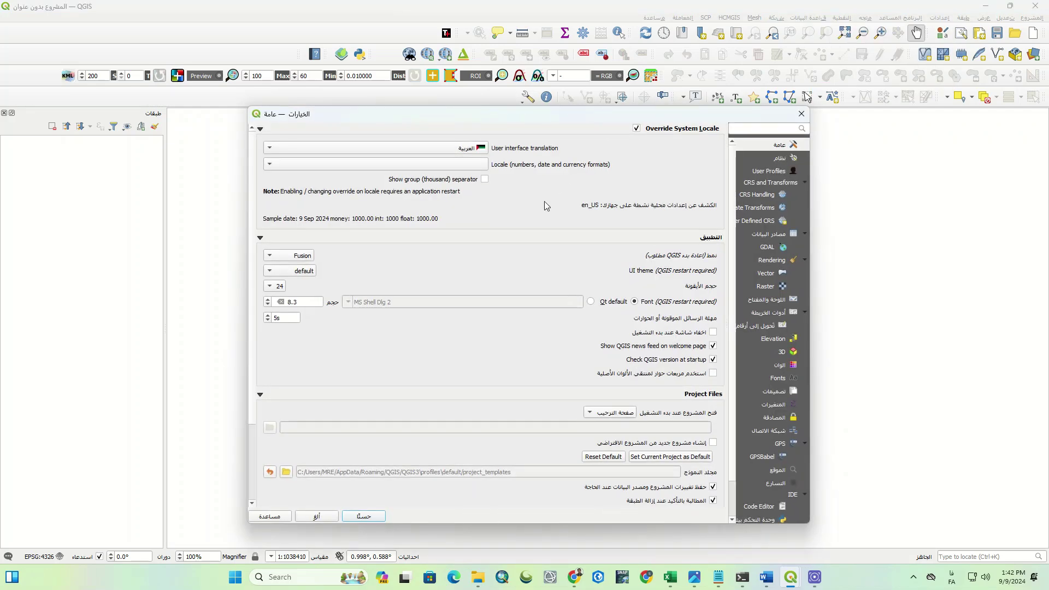
pyautogui.scroll(-2, 605, 290)
pyautogui.scroll(2, 609, 290)
pyautogui.click(475, 164)
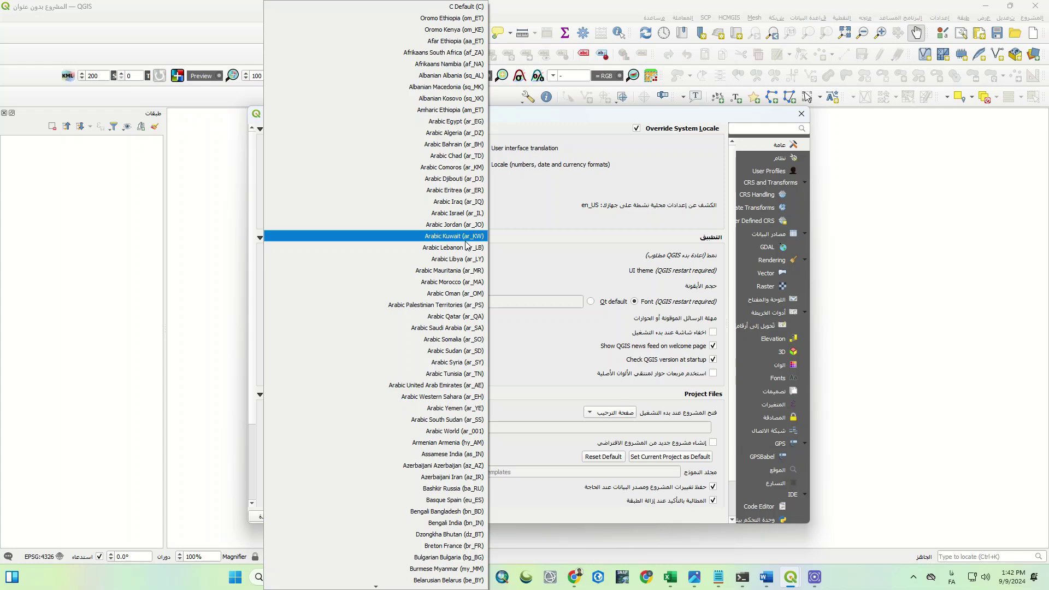
pyautogui.click(463, 282)
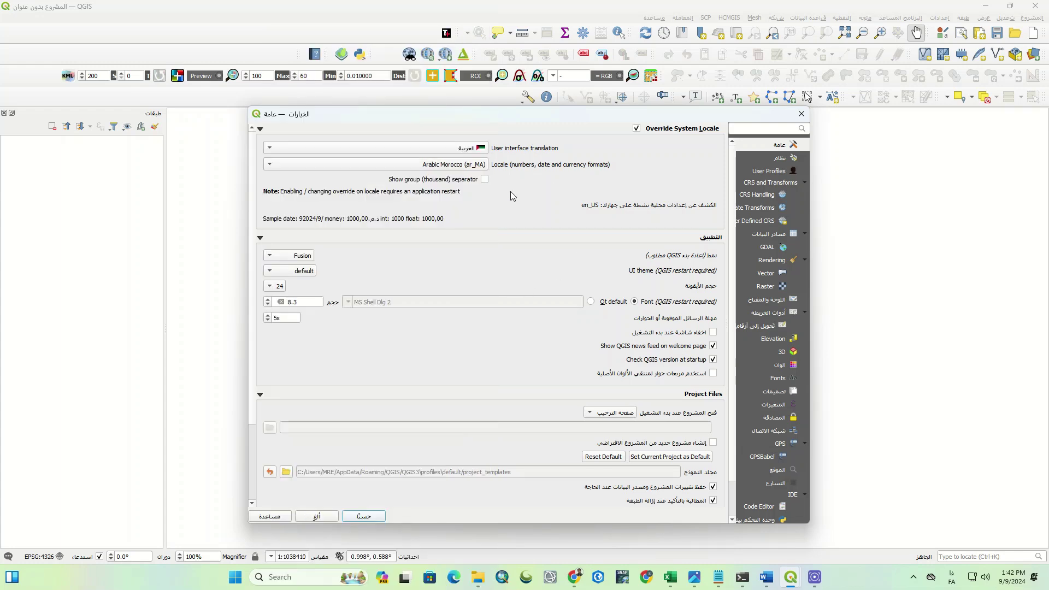
pyautogui.click(480, 164)
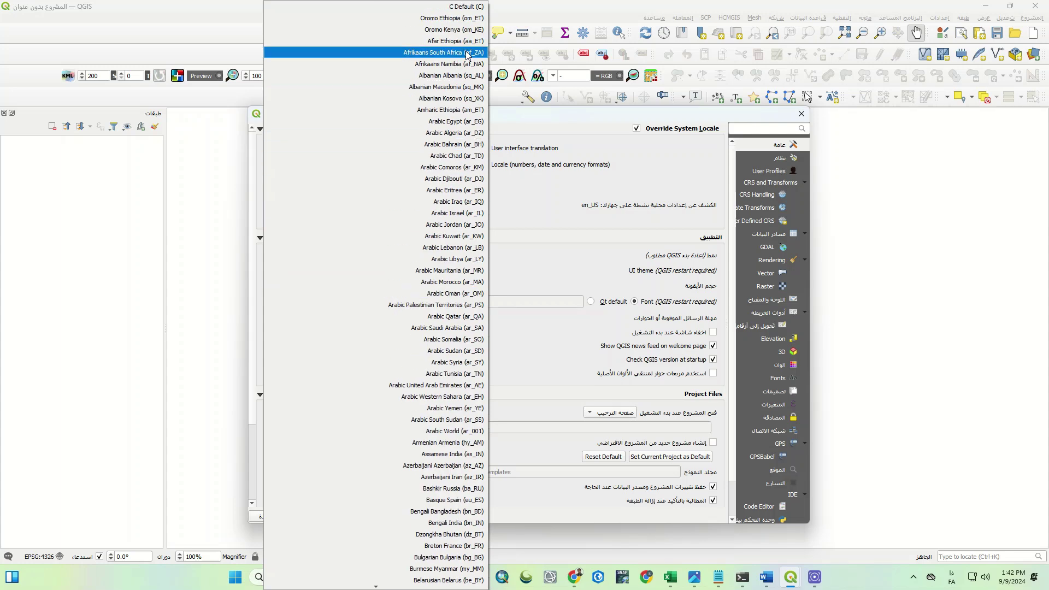
pyautogui.click(466, 7)
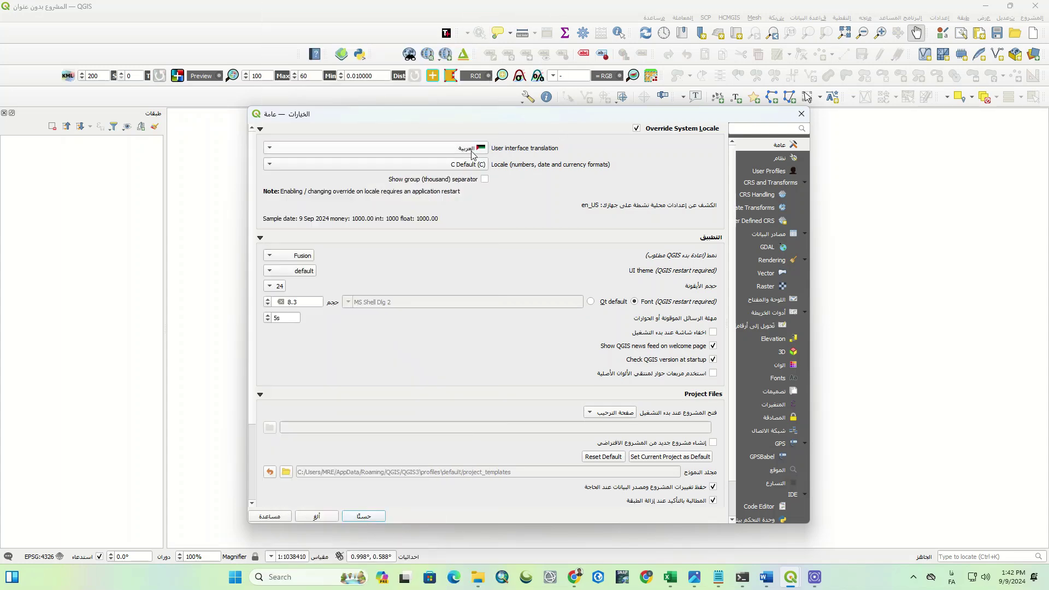
# Step: Confirm the interface language is still Arabic, close Options without saving, and reopen them on General
pyautogui.click(473, 152)
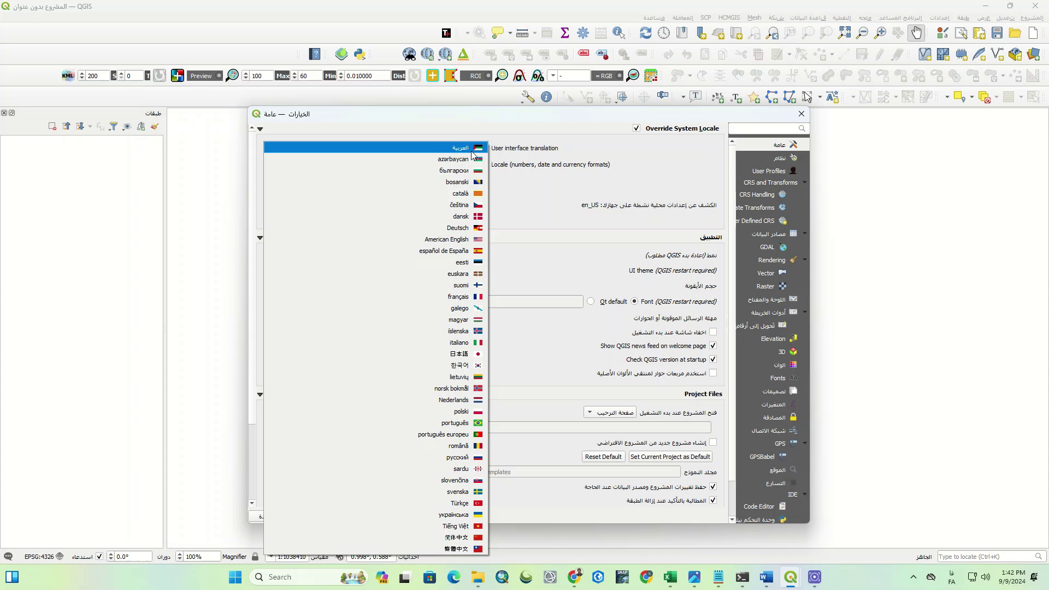
pyautogui.click(802, 116)
pyautogui.click(802, 116)
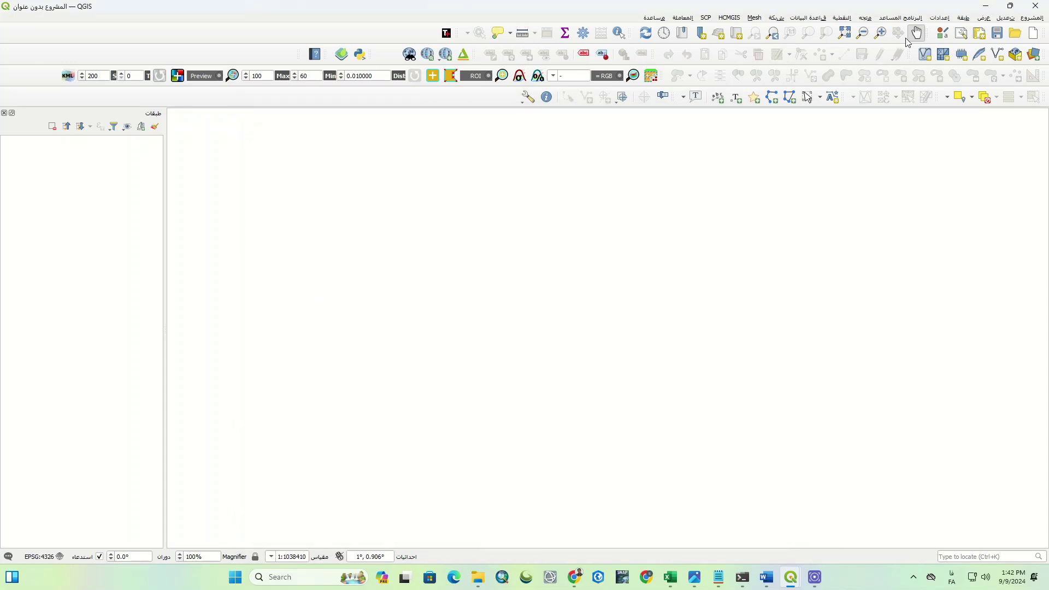
pyautogui.click(940, 17)
pyautogui.click(931, 88)
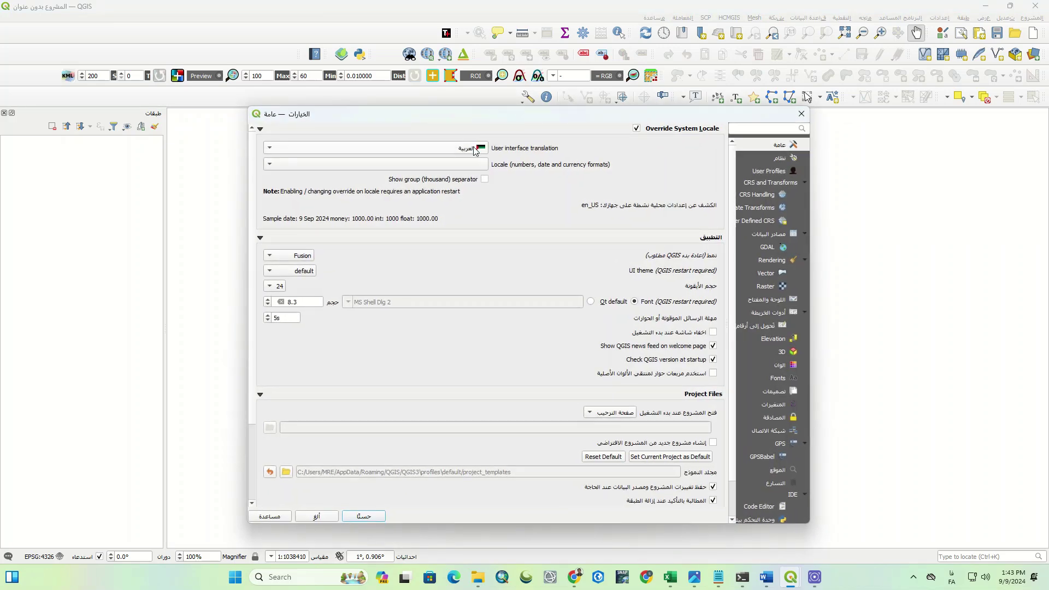
# Step: Set the interface translation to español de España, save the Options, and open the Start menu
pyautogui.click(474, 149)
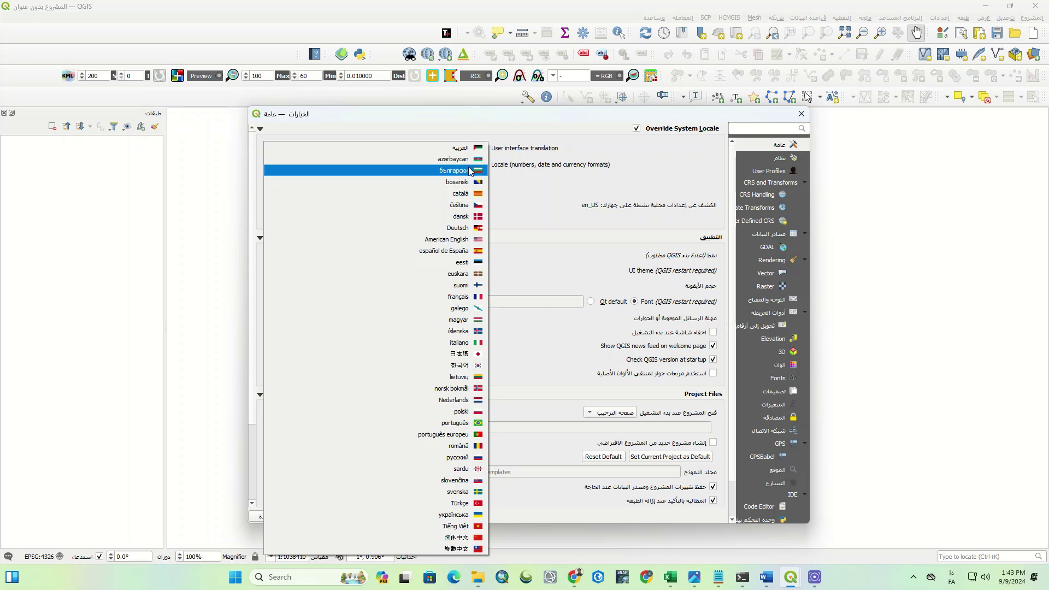
pyautogui.click(460, 251)
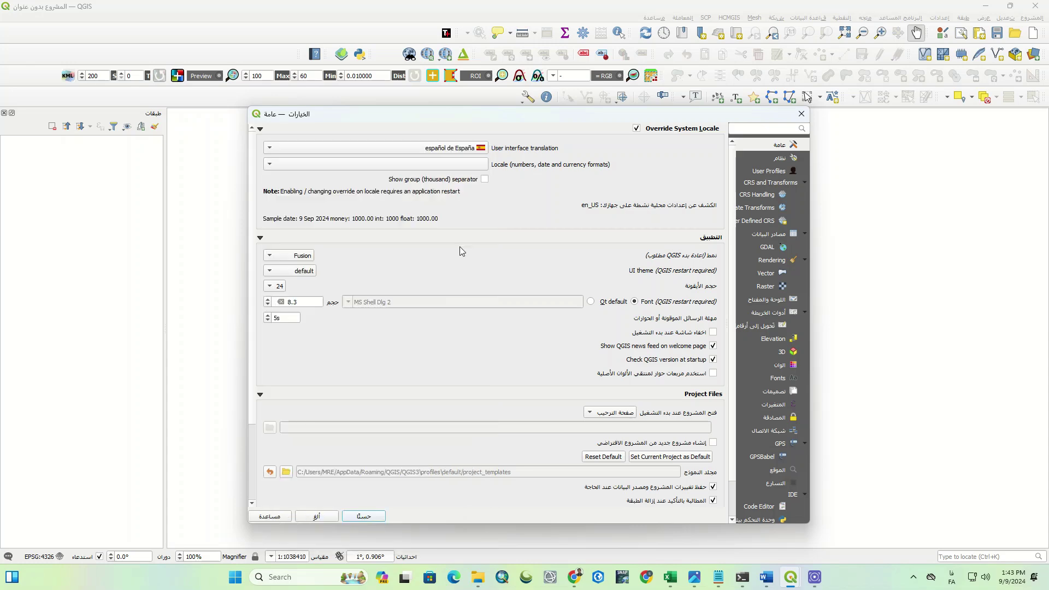
pyautogui.click(365, 517)
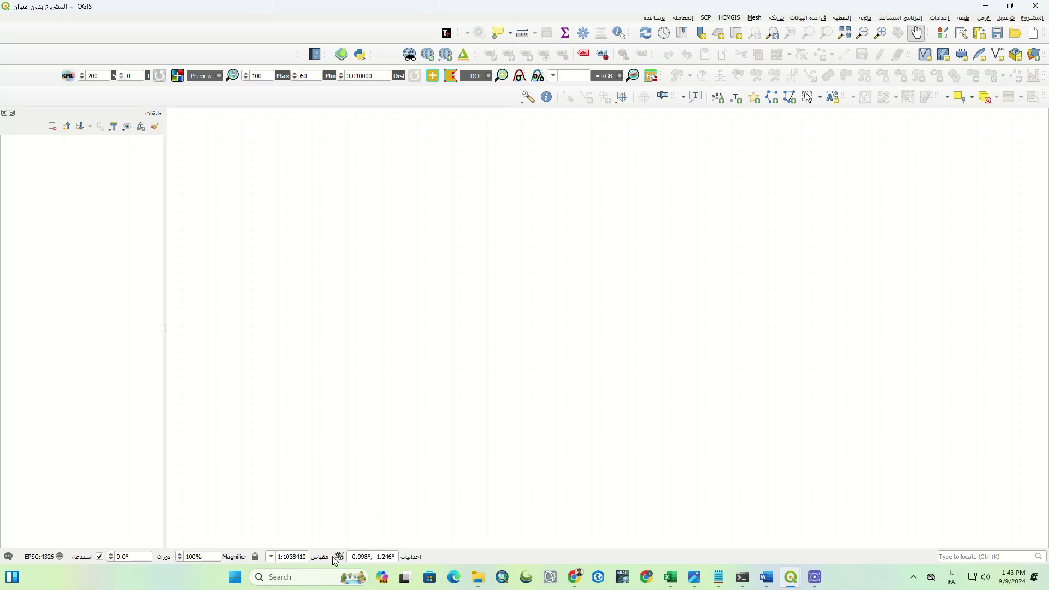
pyautogui.click(323, 579)
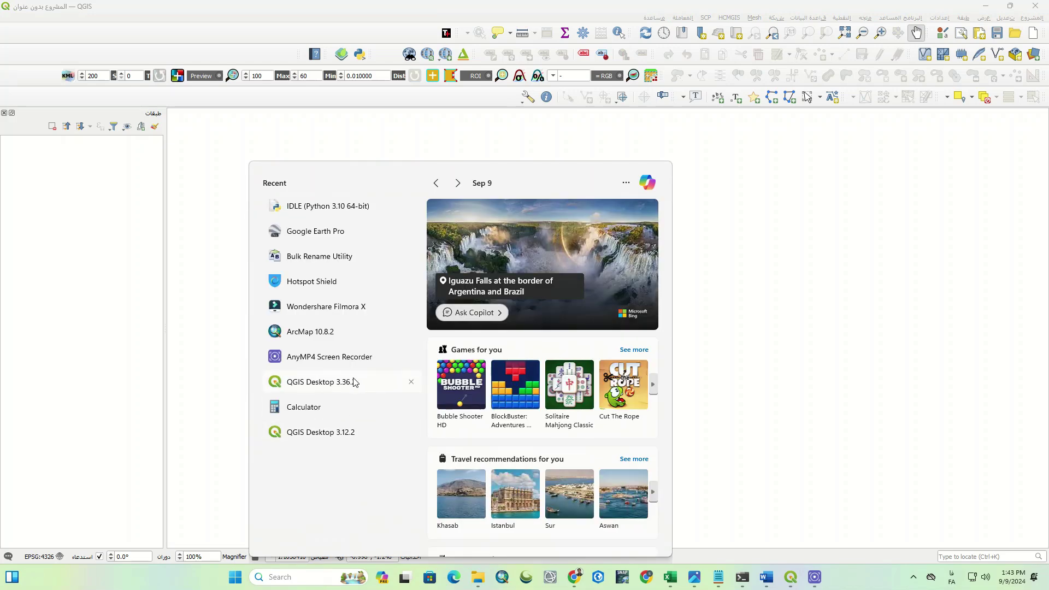
# Step: Relaunch QGIS Desktop 3.36.2 in Spanish and start a blank untitled project
pyautogui.click(352, 381)
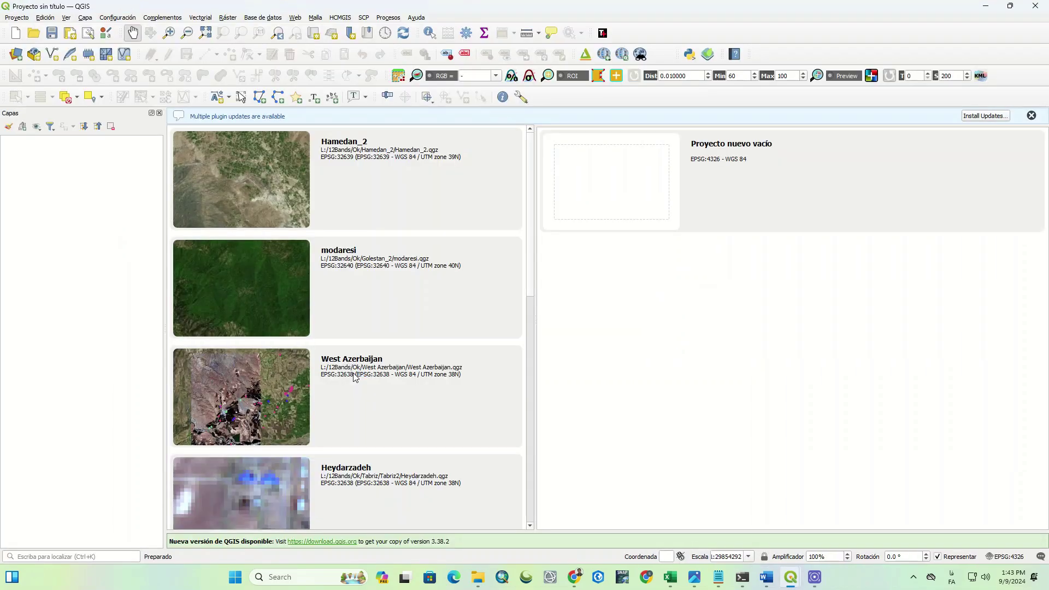
pyautogui.click(648, 197)
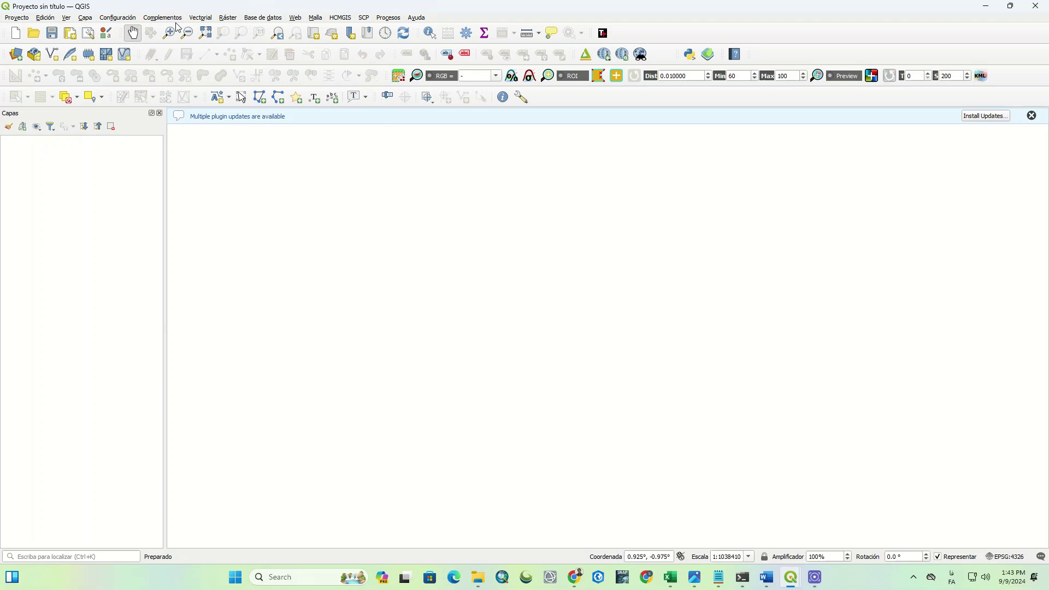
# Step: Open Configuración > Opciones and switch the interface translation to American English
pyautogui.click(115, 21)
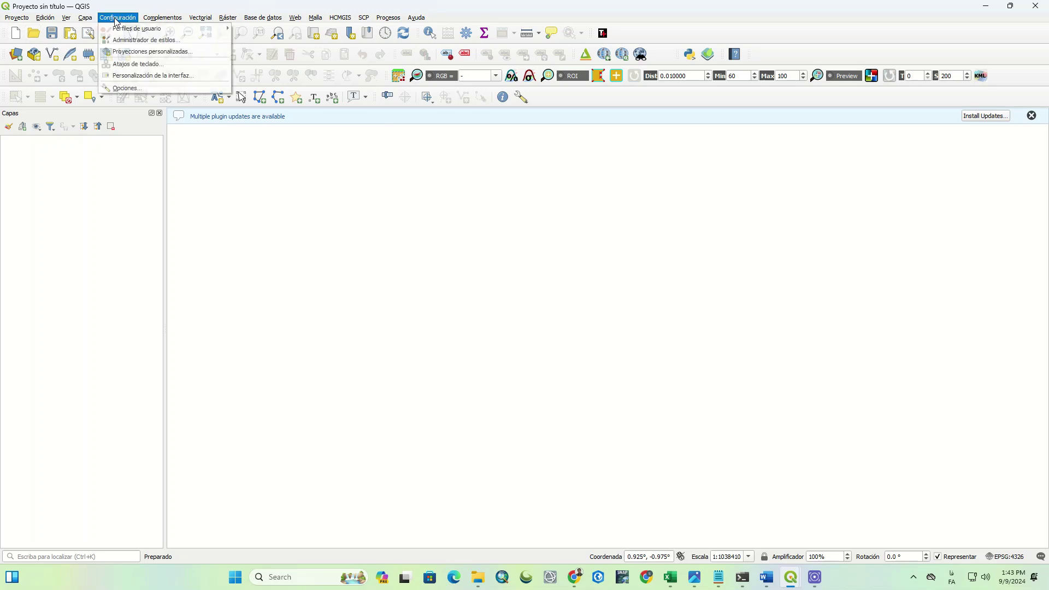
pyautogui.click(147, 87)
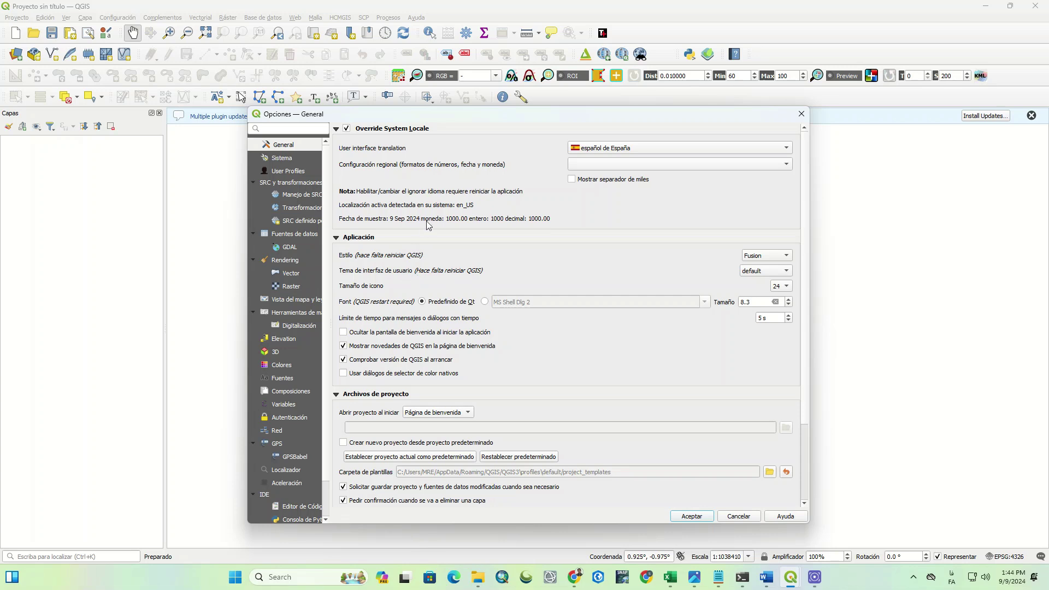
pyautogui.click(676, 148)
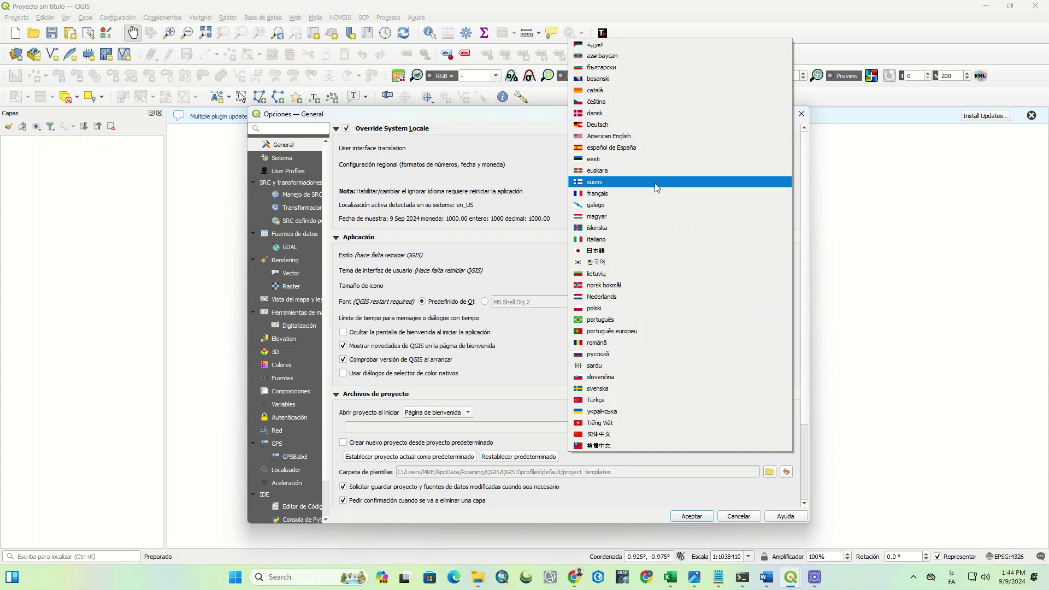
pyautogui.click(632, 137)
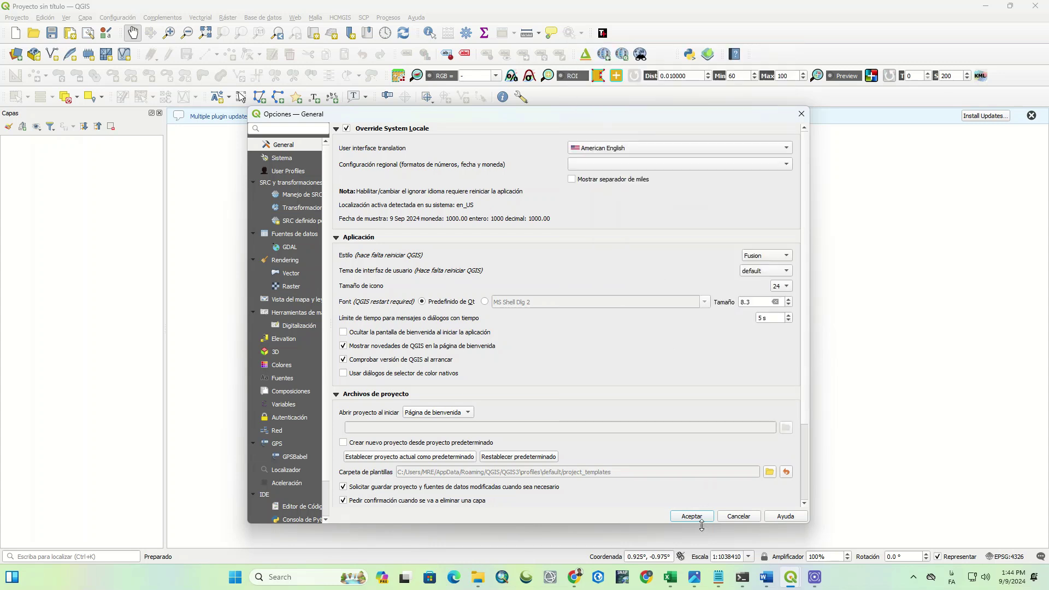